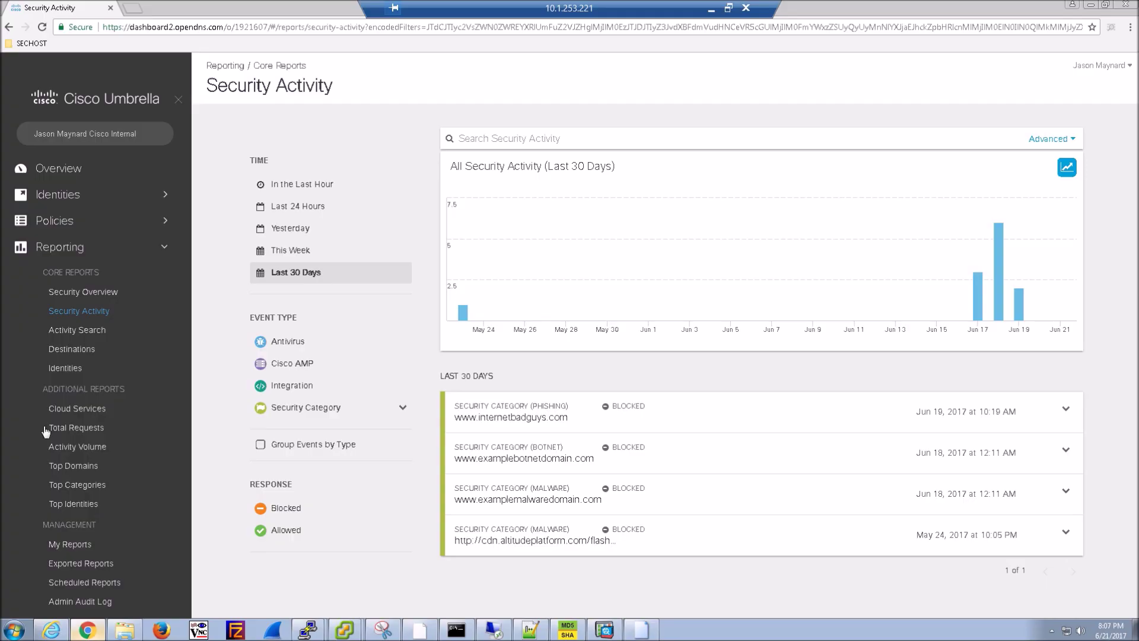
# Expand the Identities section in the Umbrella sidebar, moving off the Security Activity report
pyautogui.click(57, 221)
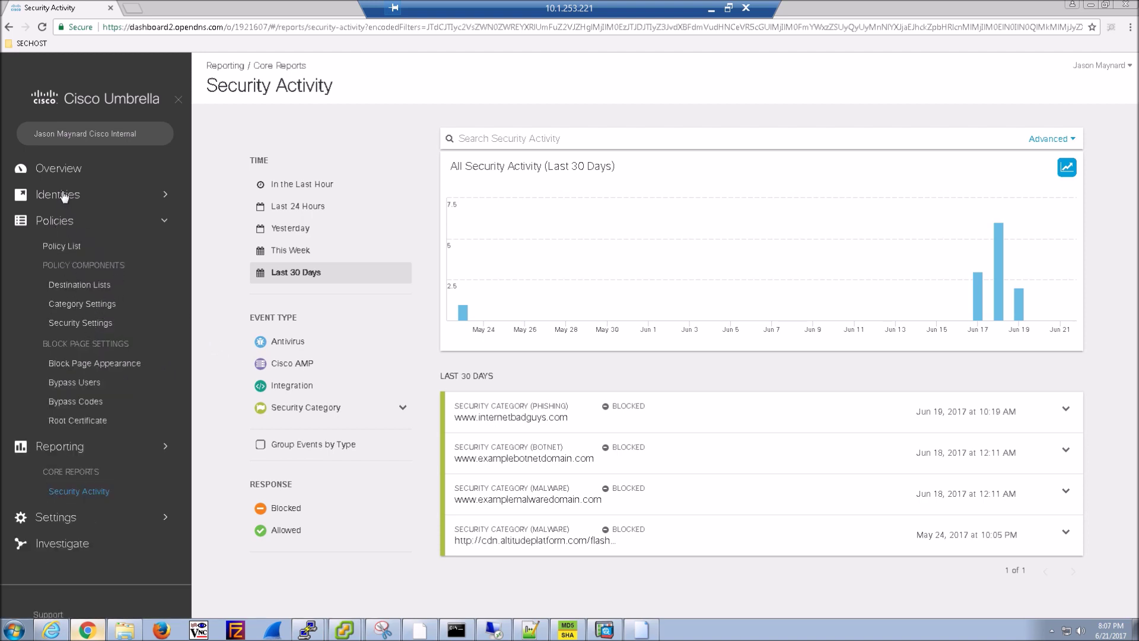
pyautogui.click(64, 195)
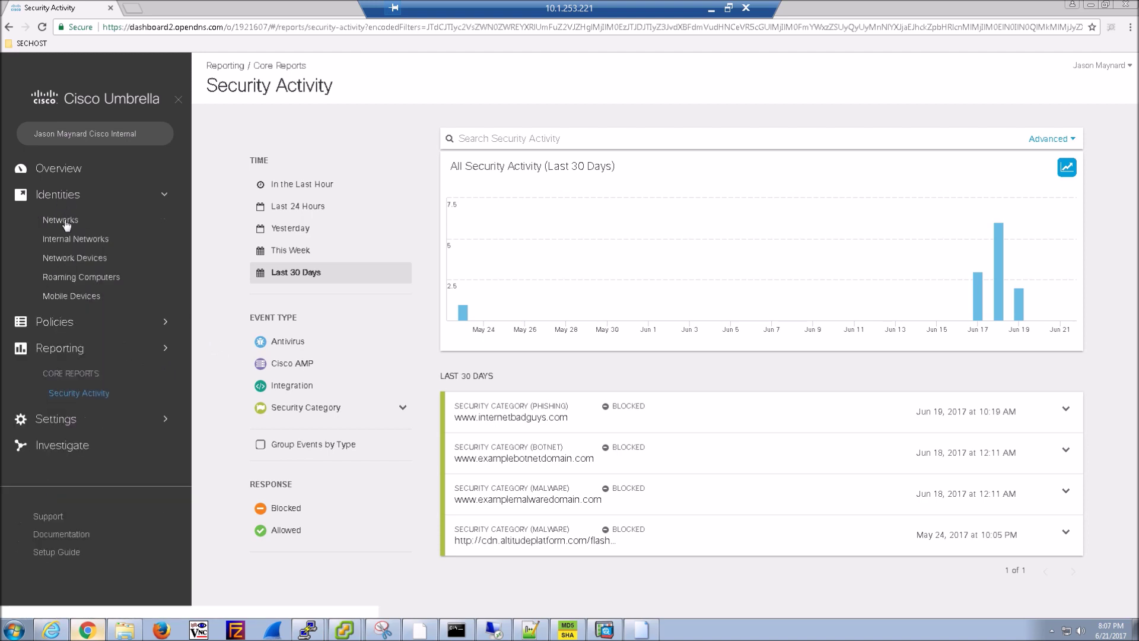
# Download the Umbrella Roaming Security module profile OrgInfo.json, then return to ASDM's client profile list
pyautogui.click(69, 279)
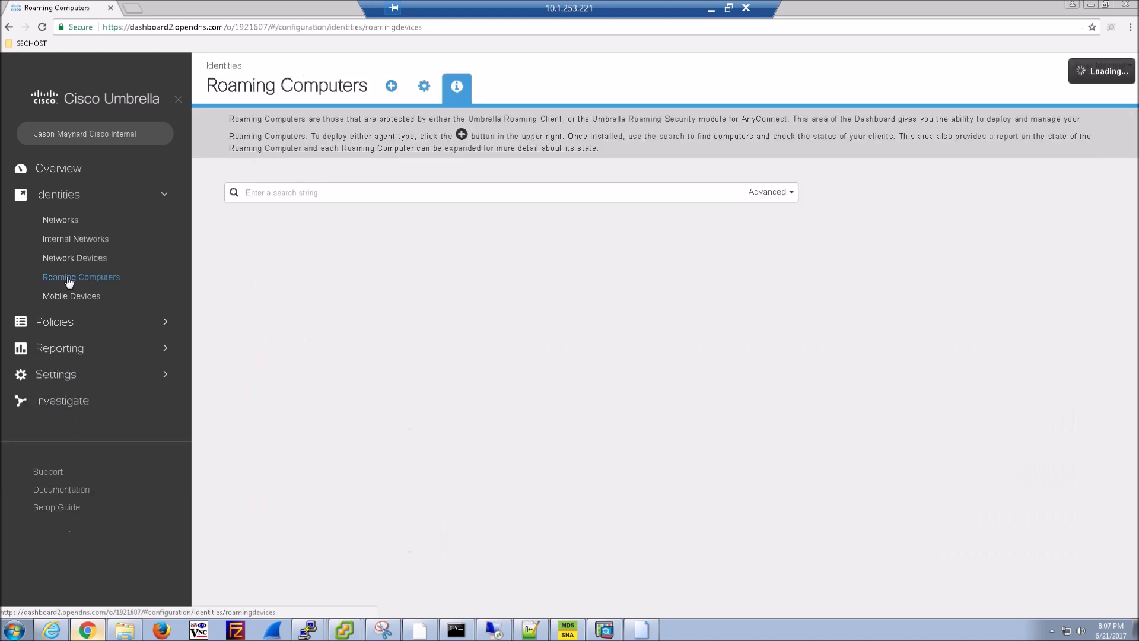
pyautogui.click(391, 87)
pyautogui.scroll(-2, 373, 202)
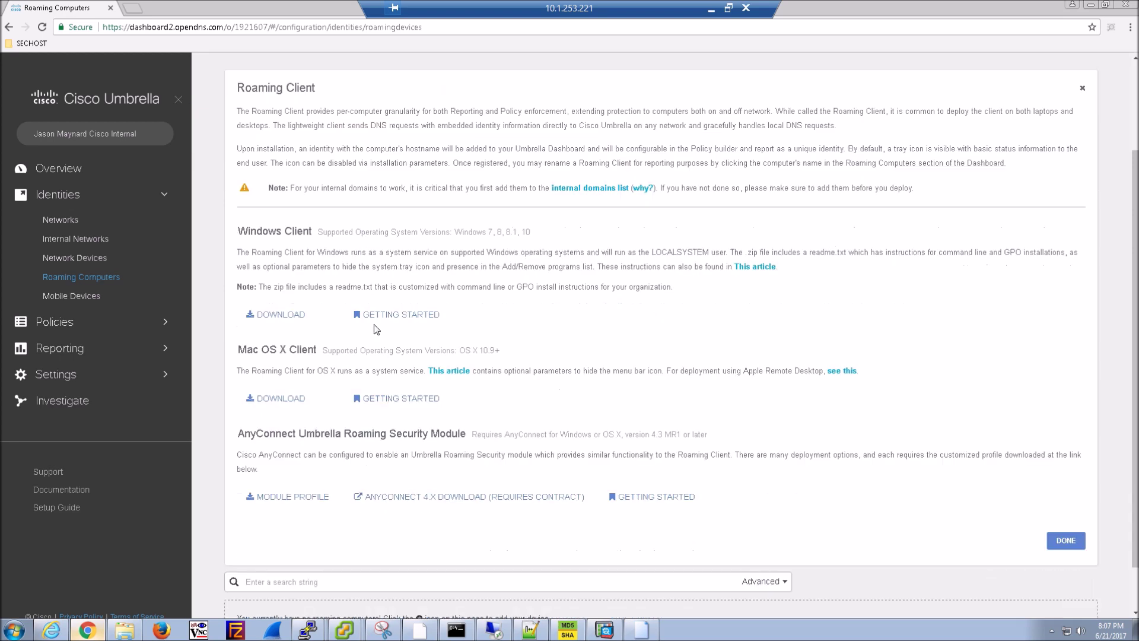
pyautogui.click(277, 498)
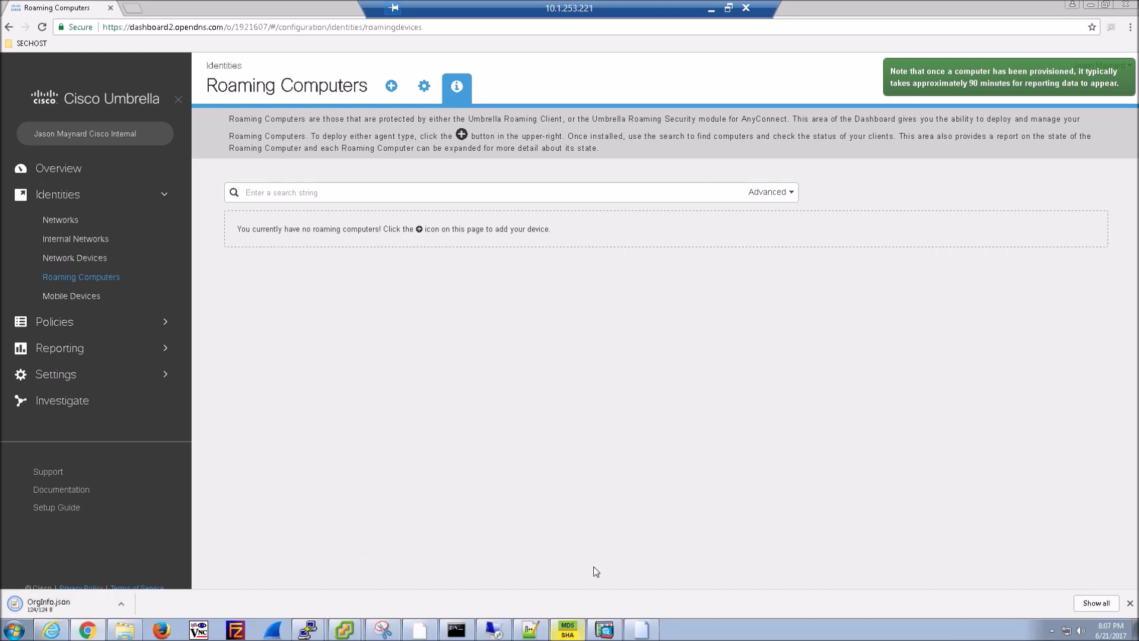
pyautogui.hotkey('alt', 'Tab')
pyautogui.click(233, 174)
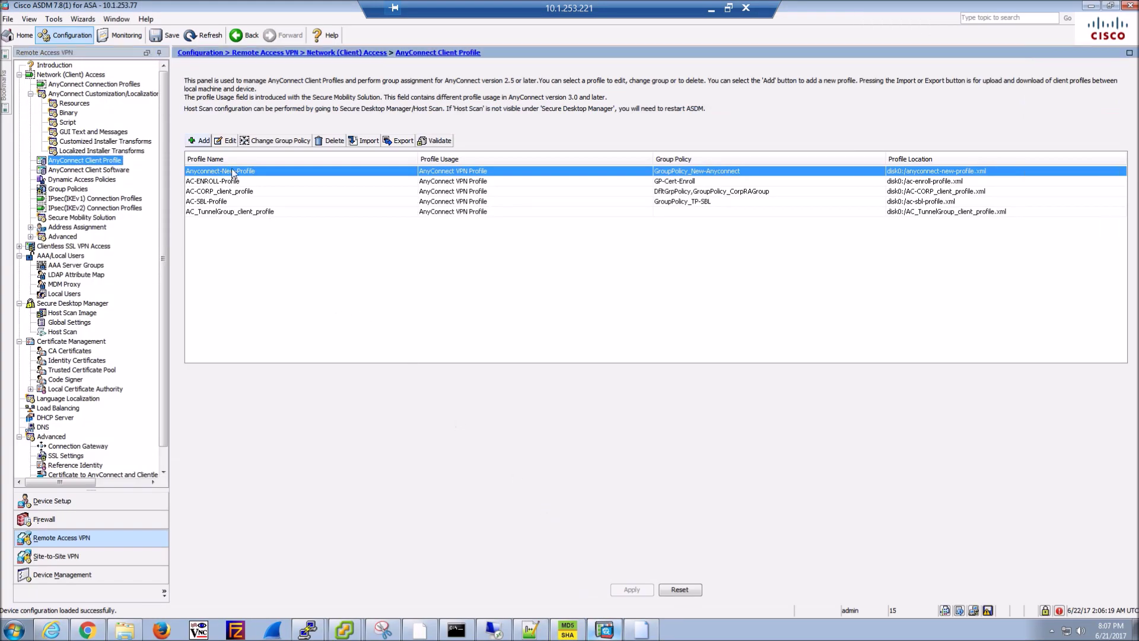
# Add client profile AC-Umbrella with usage set to Umbrella Roaming Security Profile
pyautogui.click(199, 142)
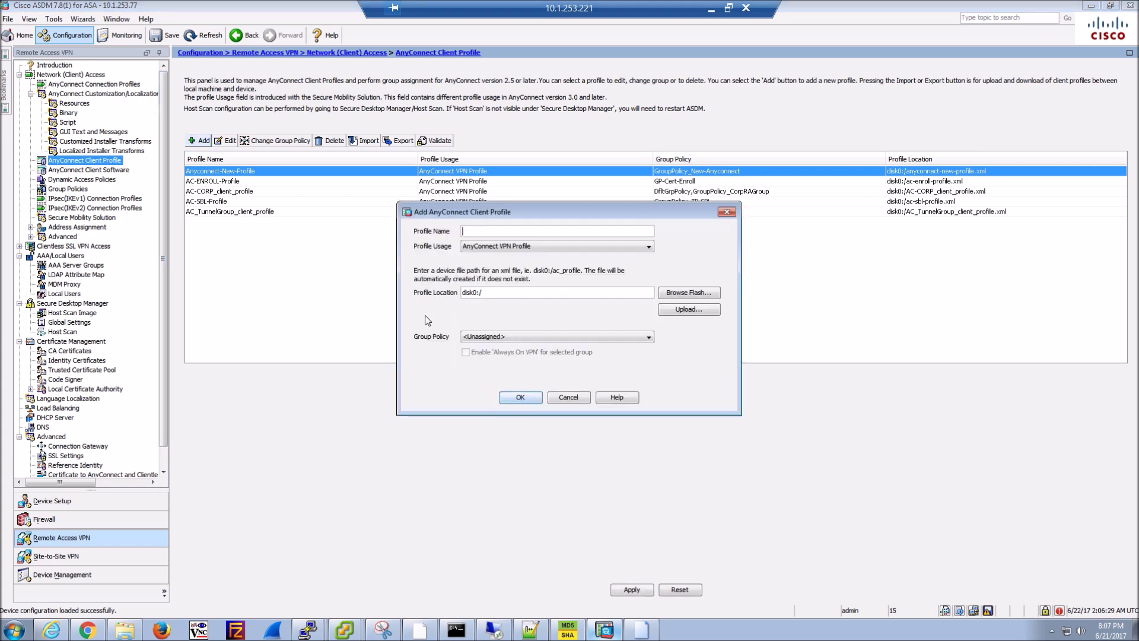
pyautogui.click(476, 231)
pyautogui.write('AC-U')
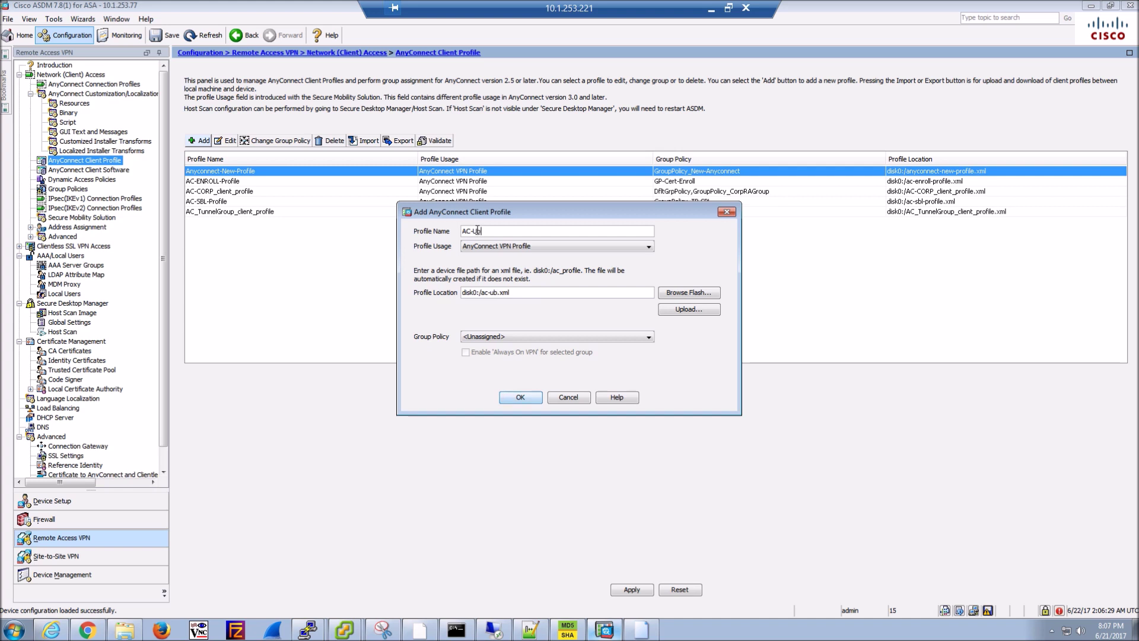
pyautogui.write('mbrella')
pyautogui.click(519, 247)
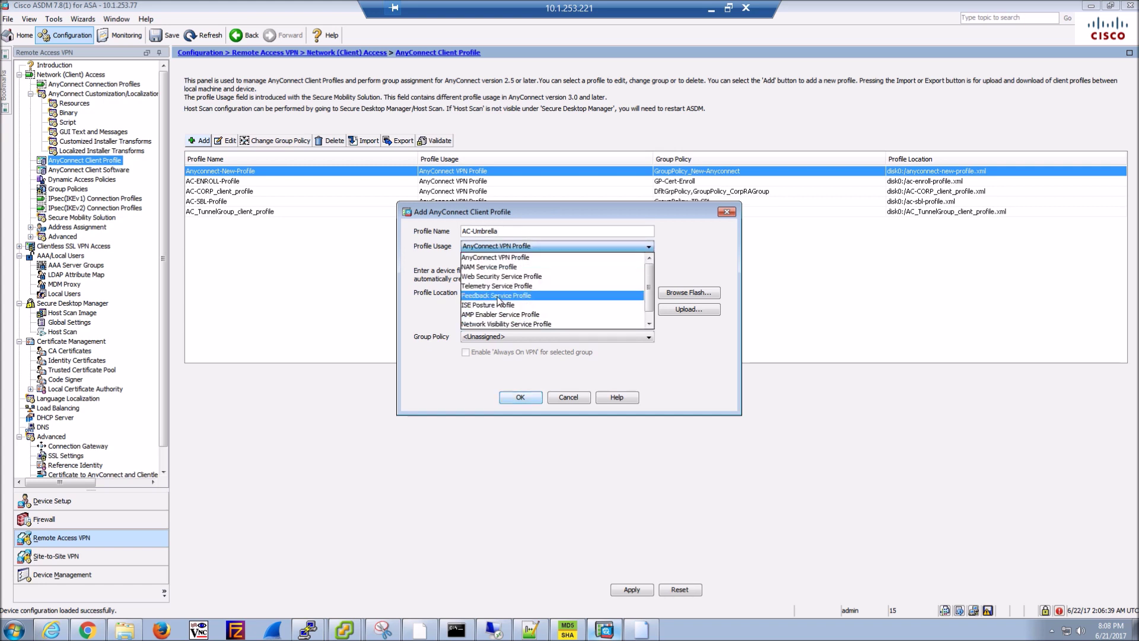
pyautogui.scroll(-2, 498, 300)
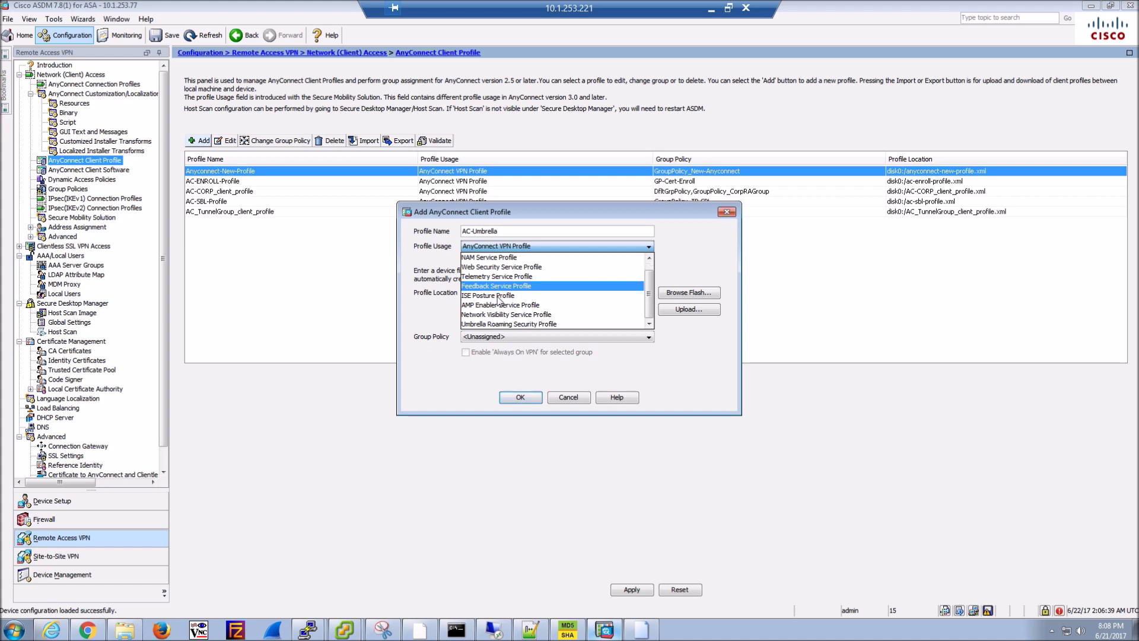
pyautogui.click(506, 324)
pyautogui.click(683, 296)
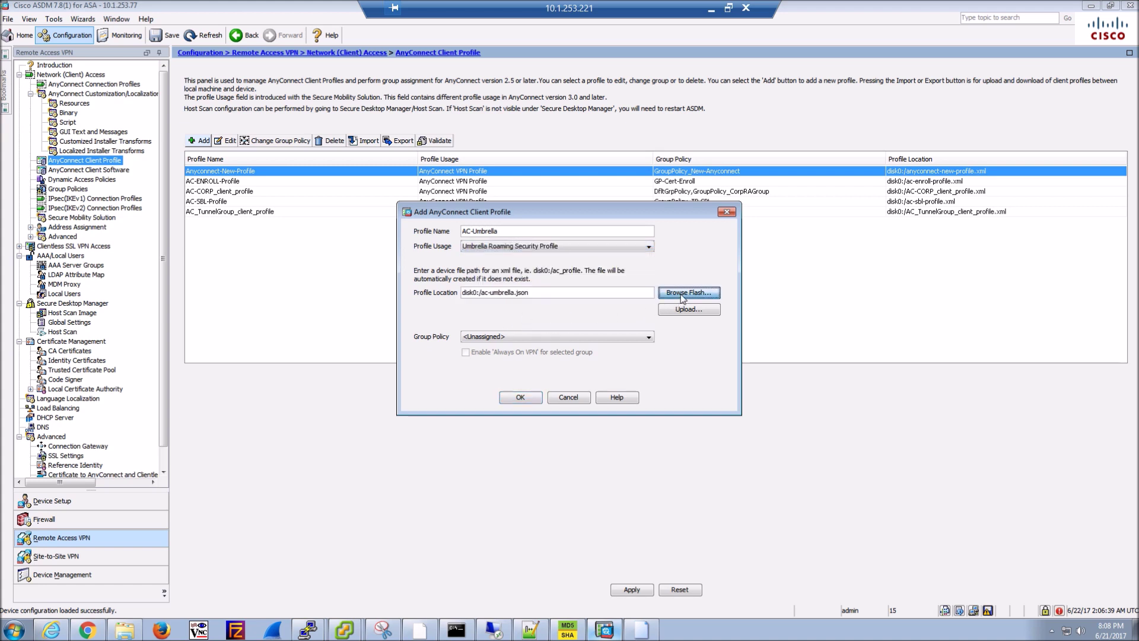
# Upload OrgInfo.json from Downloads to flash and set the profile location to disk0:/OrgInfo.json
pyautogui.click(679, 310)
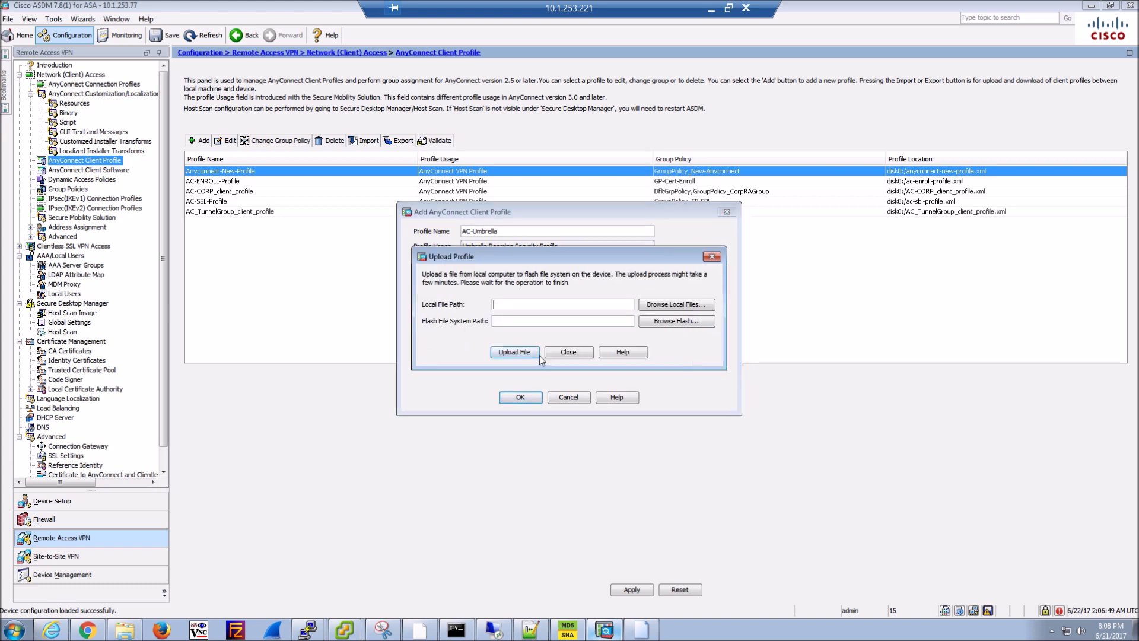
pyautogui.click(690, 307)
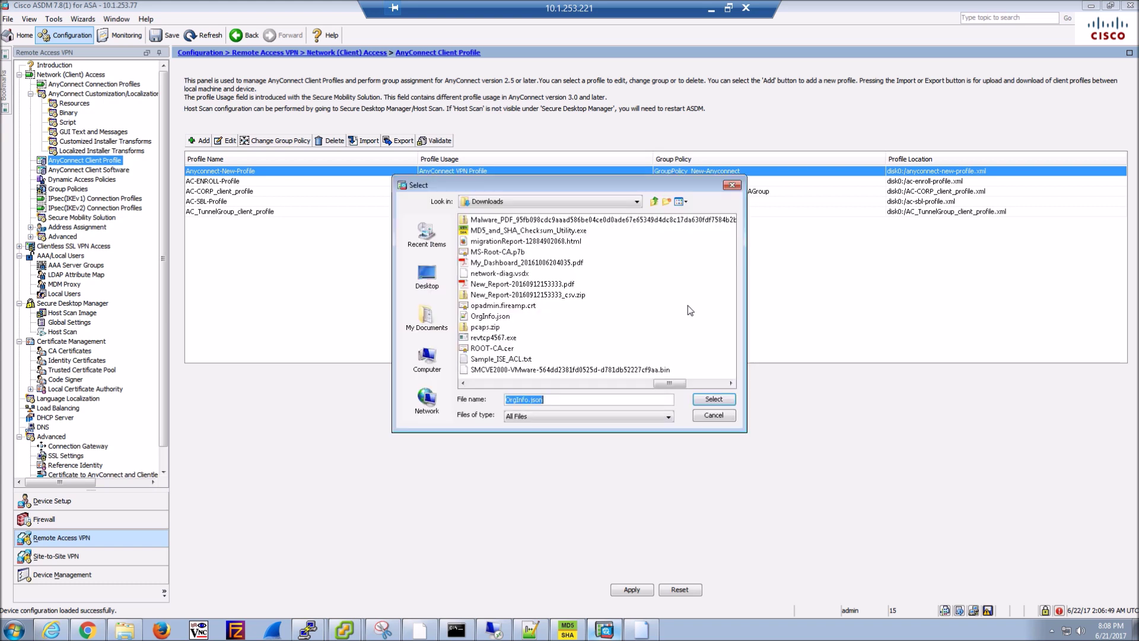
pyautogui.click(485, 316)
pyautogui.click(485, 316)
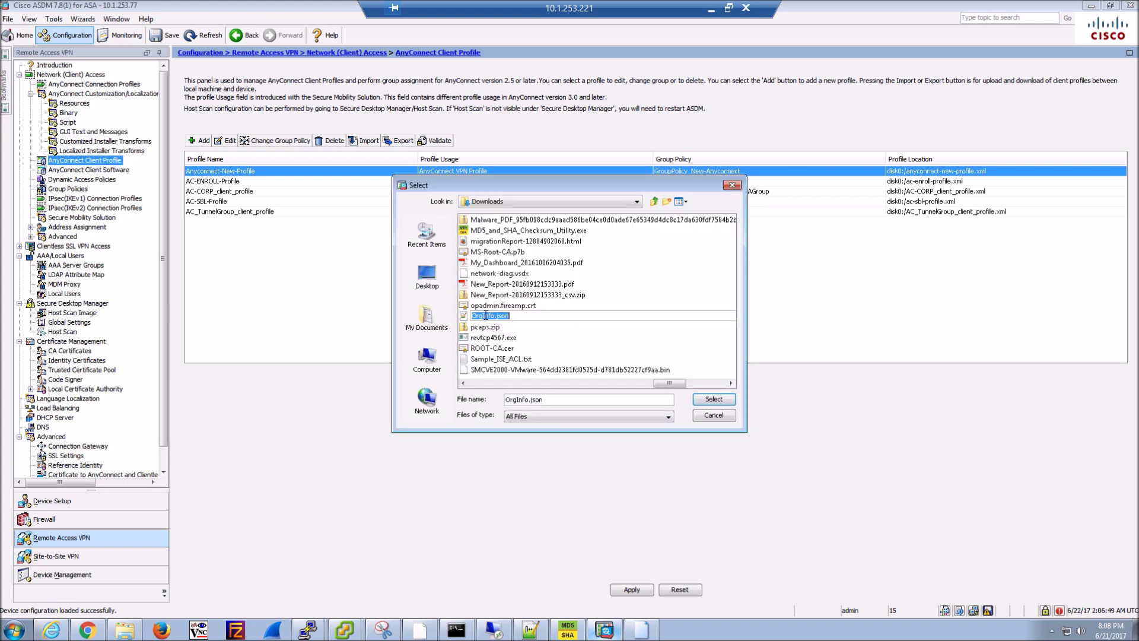
pyautogui.doubleClick(466, 319)
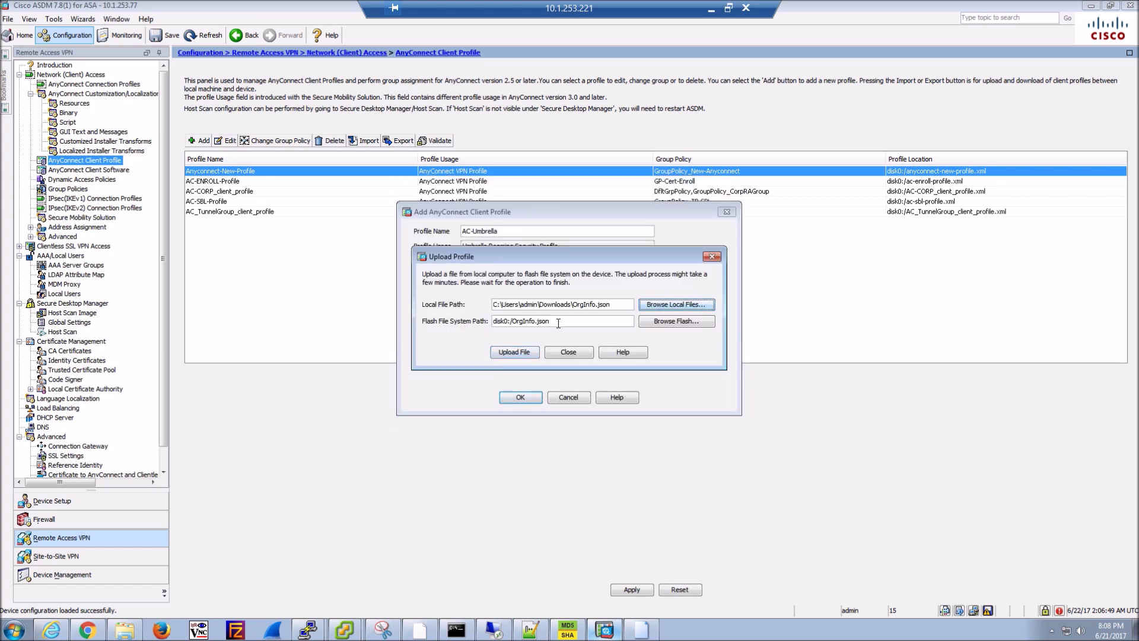
pyautogui.click(513, 352)
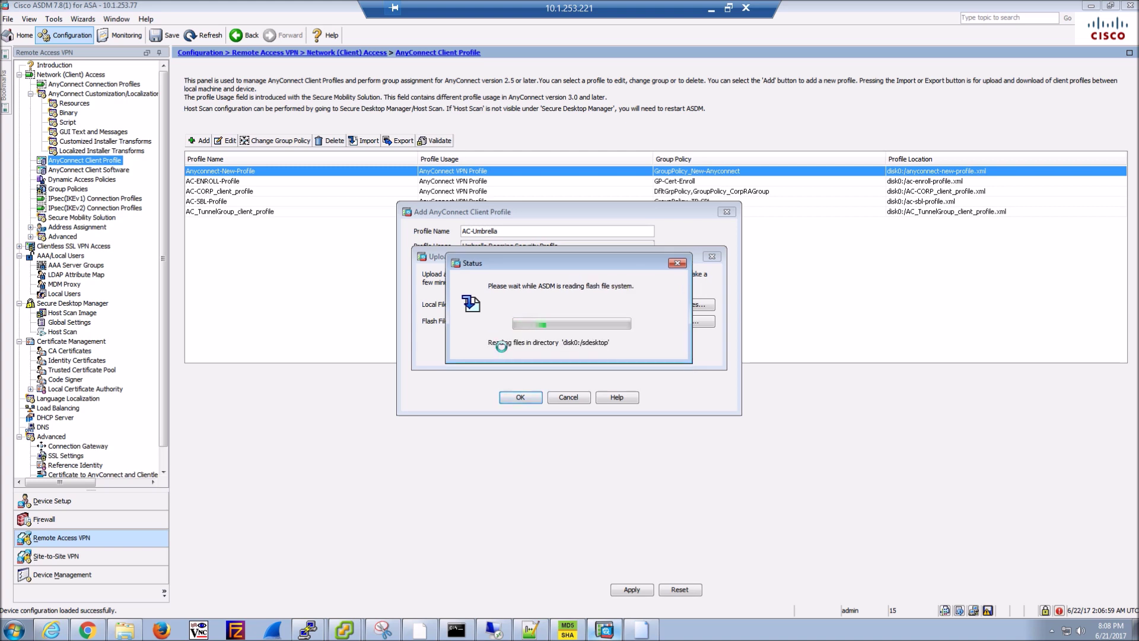
pyautogui.click(560, 349)
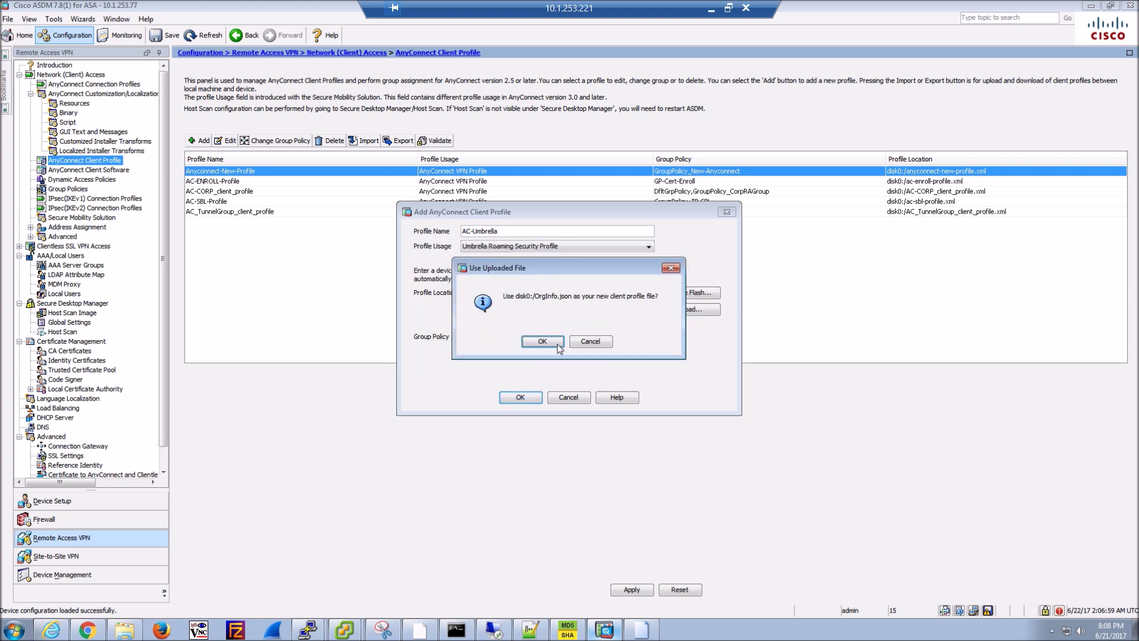
pyautogui.click(555, 348)
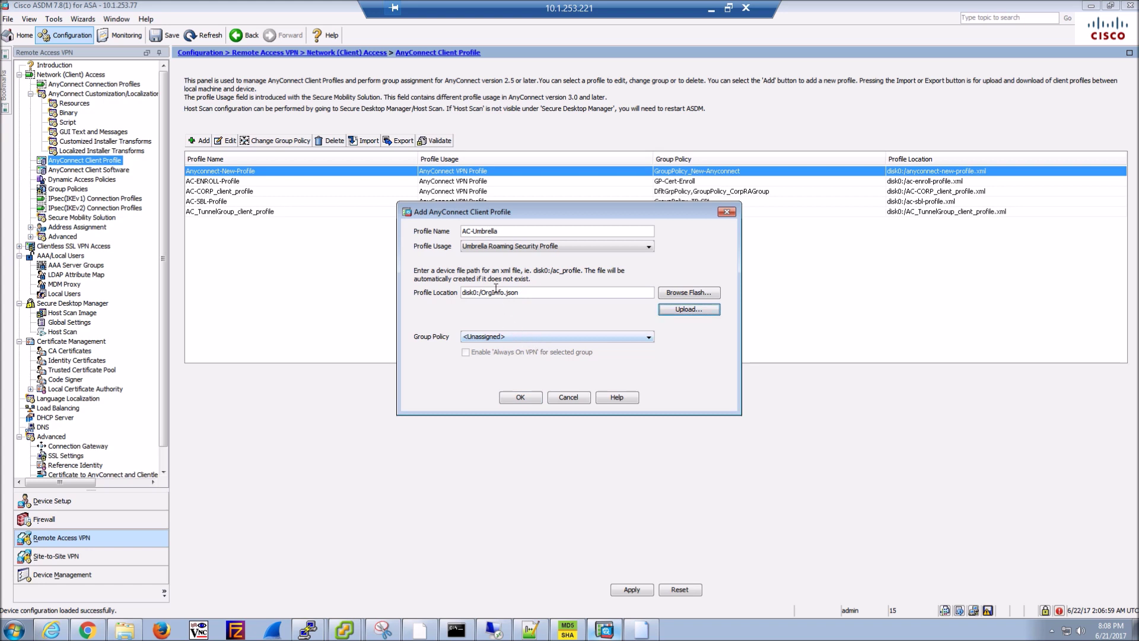
# Assign AC-Umbrella to GroupPolicy_New-Anyconnect, save the profile, and apply the configuration
pyautogui.click(493, 339)
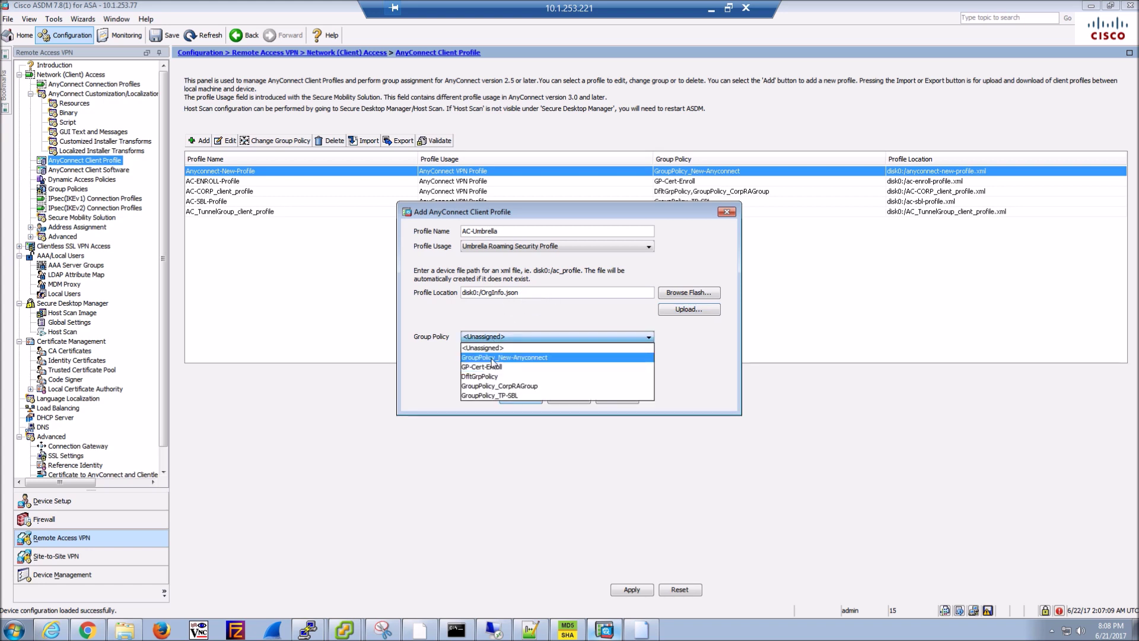
pyautogui.click(493, 358)
pyautogui.click(521, 401)
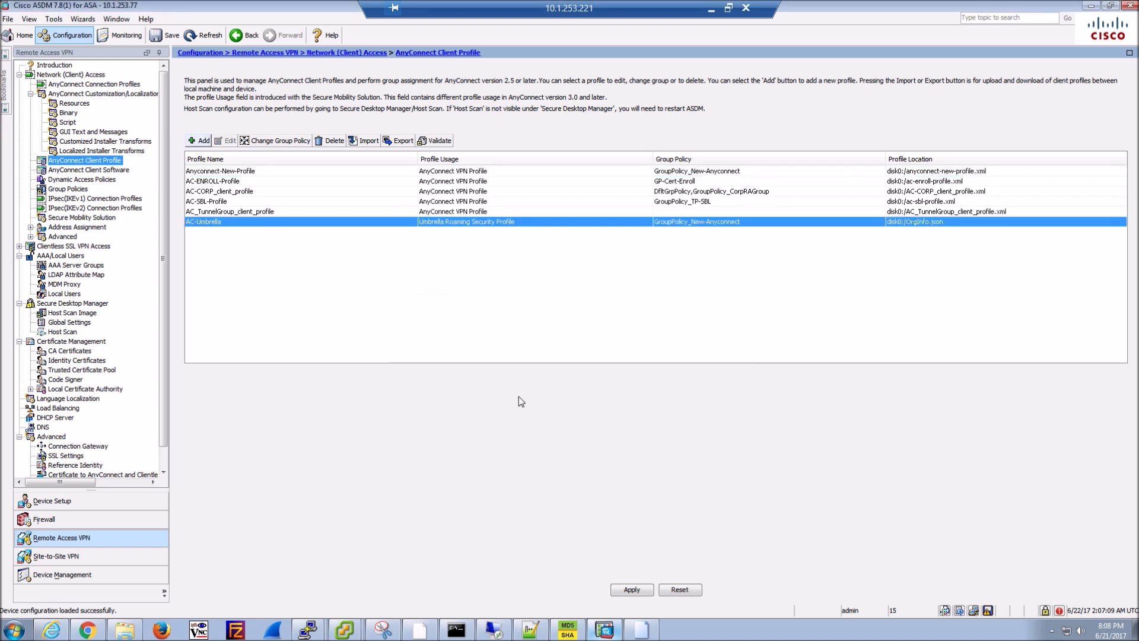
pyautogui.click(632, 589)
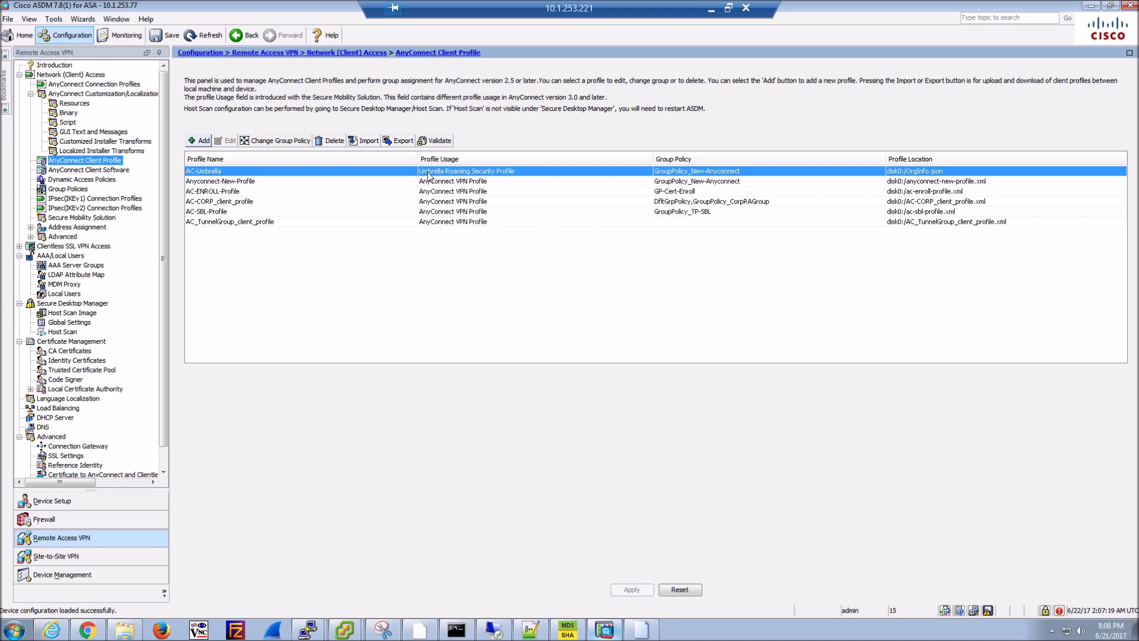
pyautogui.click(59, 191)
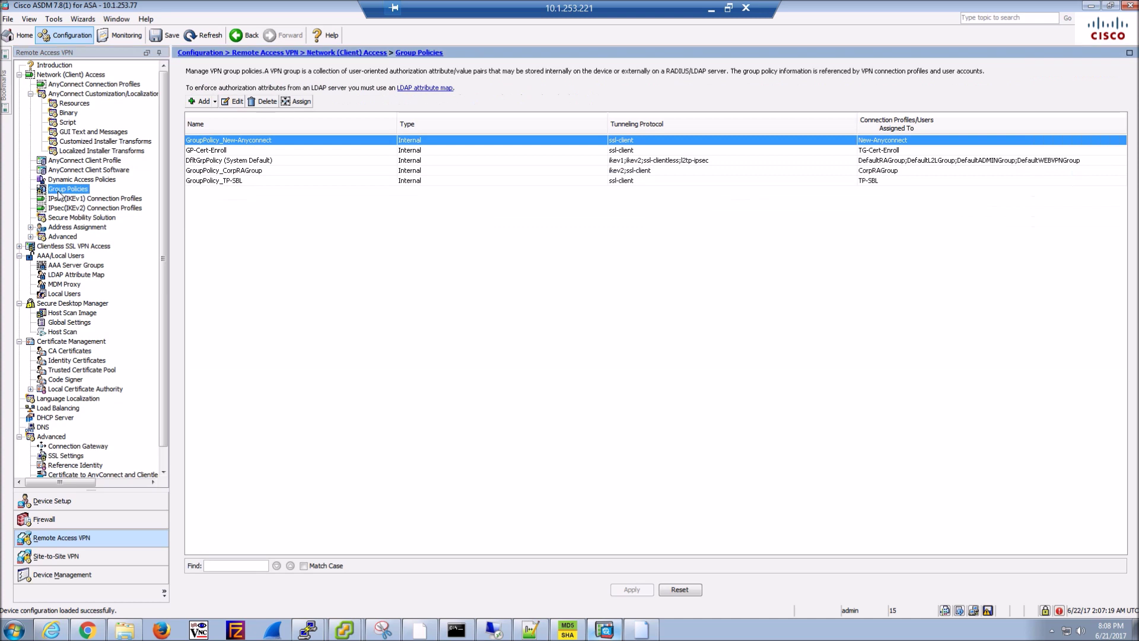
# Edit GroupPolicy_New-Anyconnect and go to its Advanced > AnyConnect Client settings
pyautogui.doubleClick(350, 142)
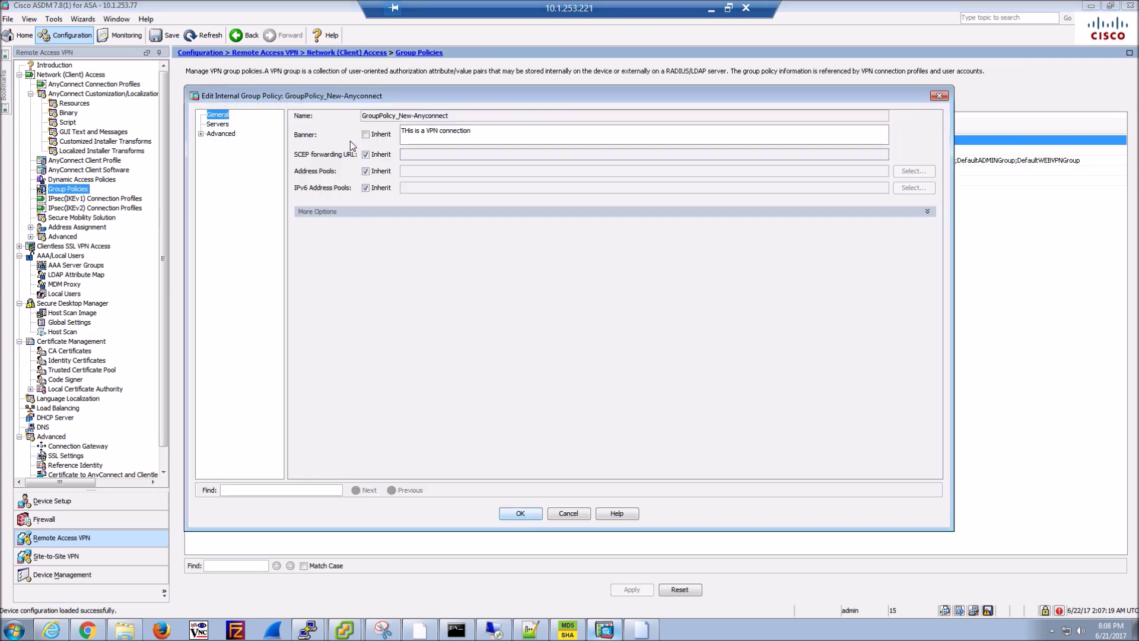
pyautogui.click(201, 135)
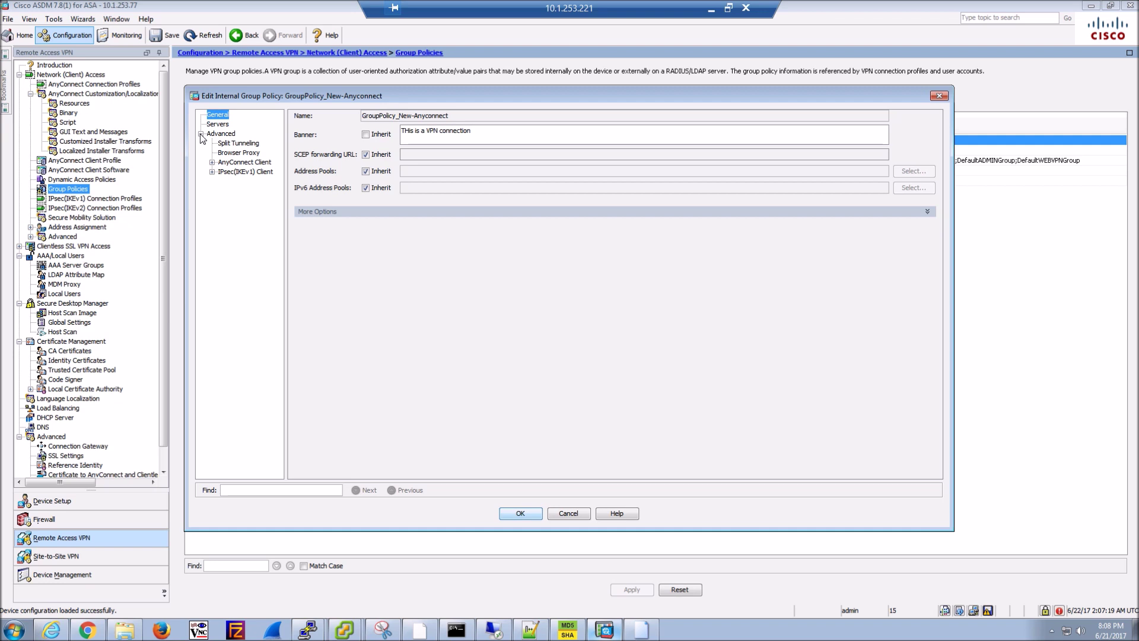
pyautogui.click(212, 162)
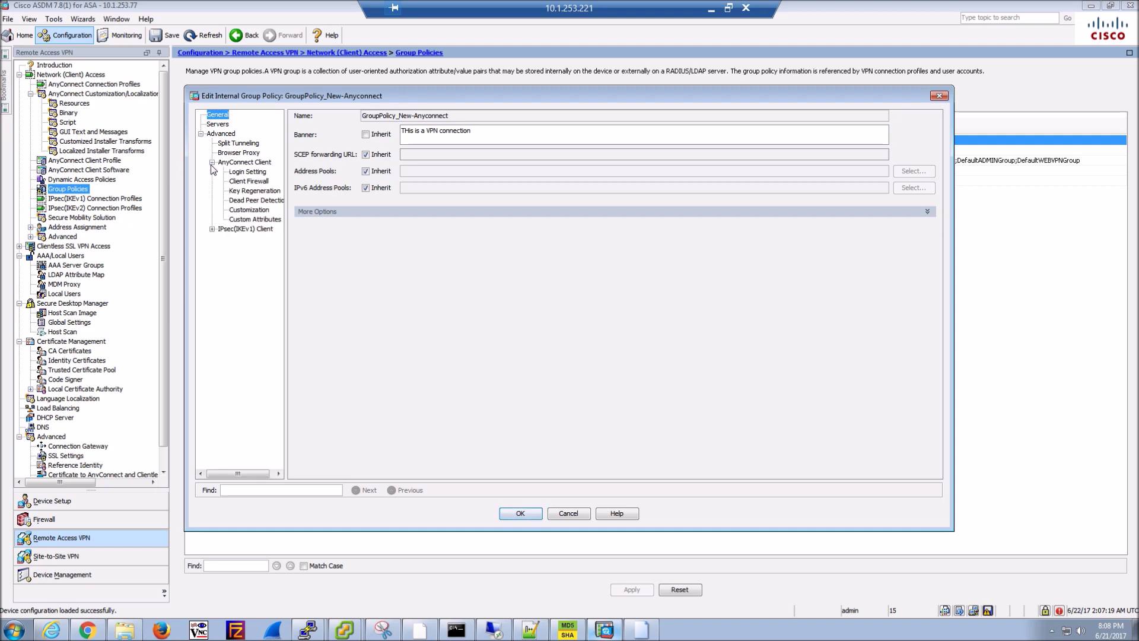
pyautogui.click(245, 162)
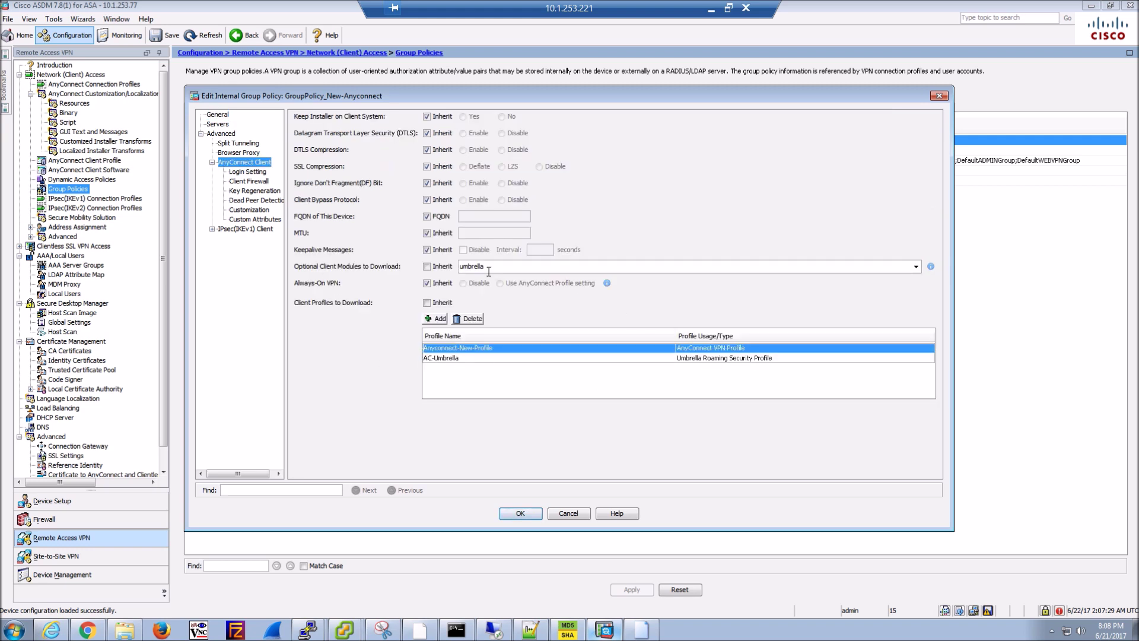
# Set Optional Client Modules to AnyConnect Umbrella Roaming Security instead of inherited, then save to flash
pyautogui.click(426, 267)
pyautogui.click(427, 268)
pyautogui.click(515, 269)
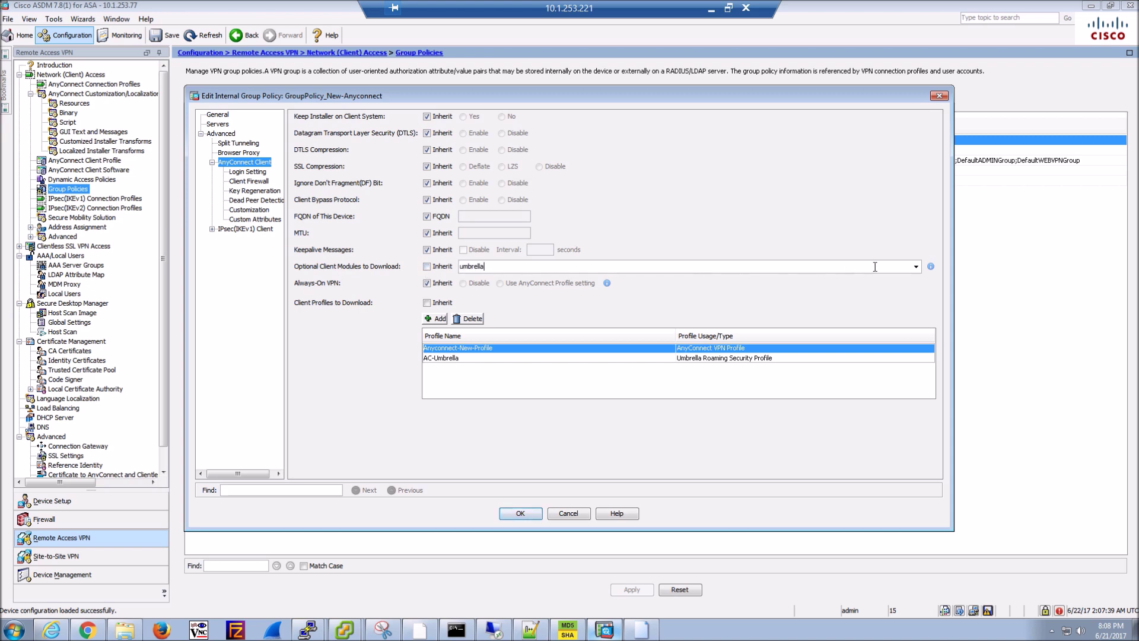
pyautogui.click(914, 267)
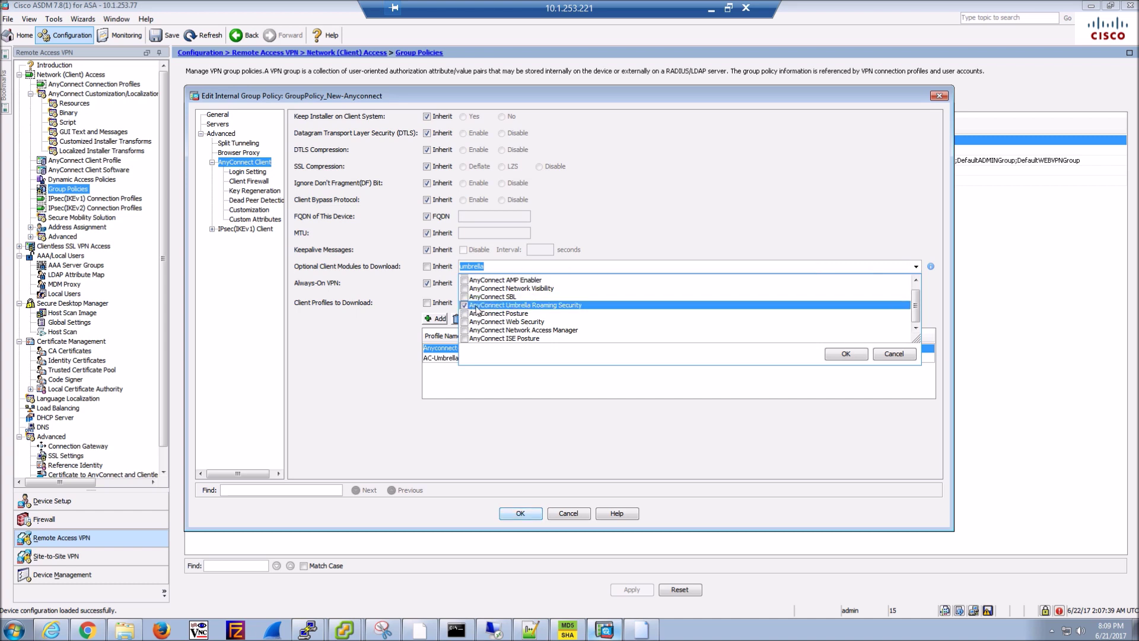
pyautogui.click(846, 353)
pyautogui.click(520, 513)
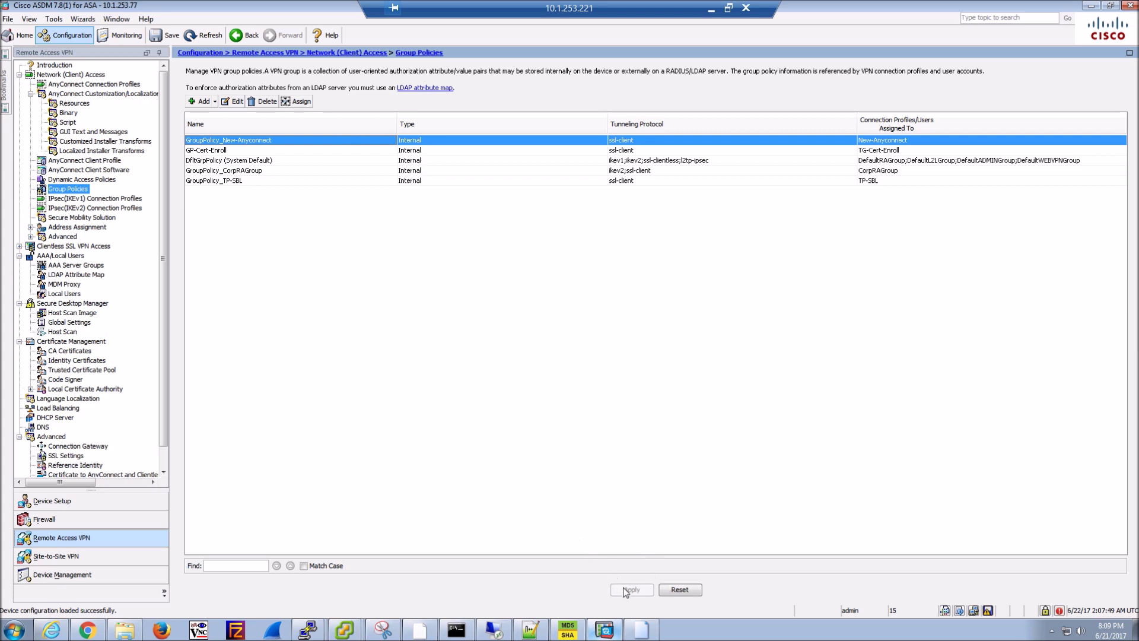
pyautogui.click(172, 36)
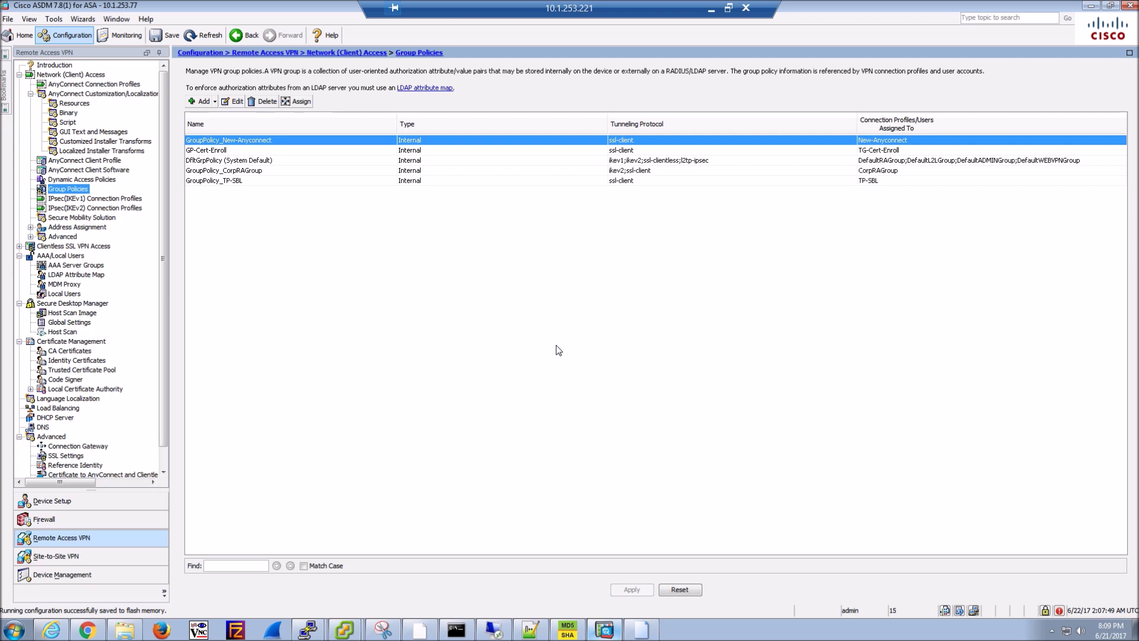
# Connect AnyConnect to vpn.ciscosecurityguru.com with group New-Anyconnect, the account password, and accept the banner
pyautogui.moveTo(343, 630)
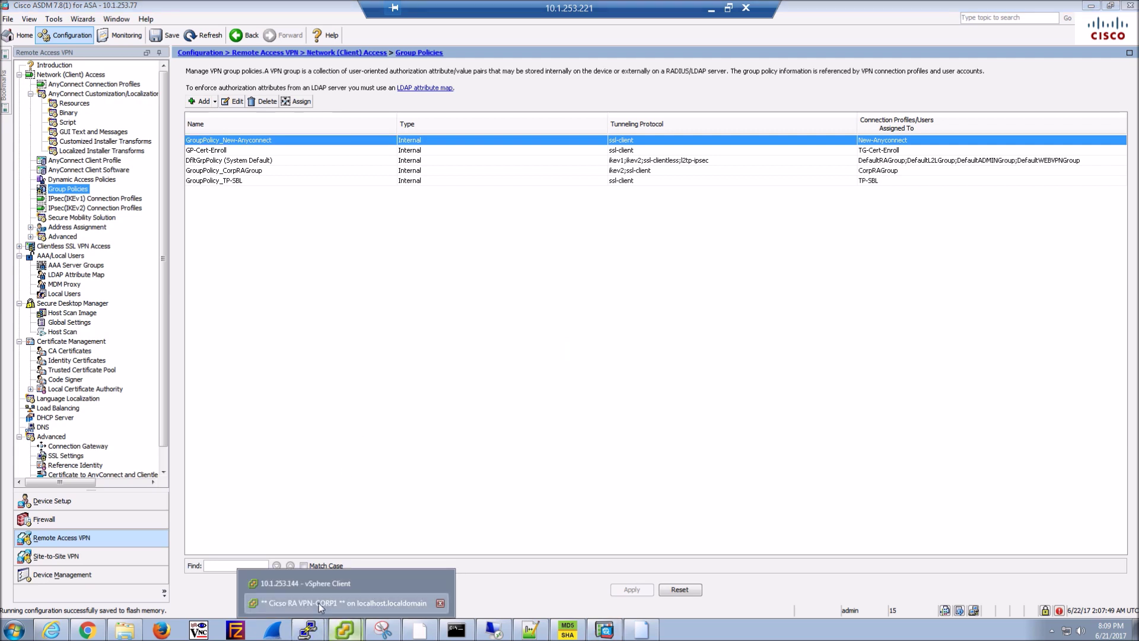
pyautogui.click(319, 603)
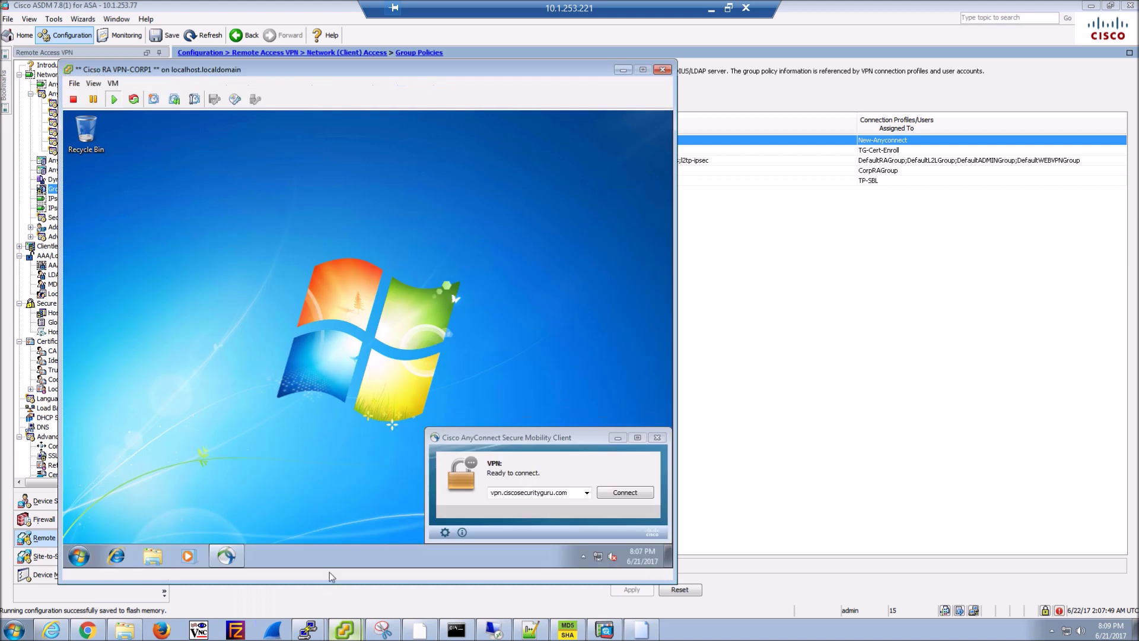
pyautogui.click(614, 495)
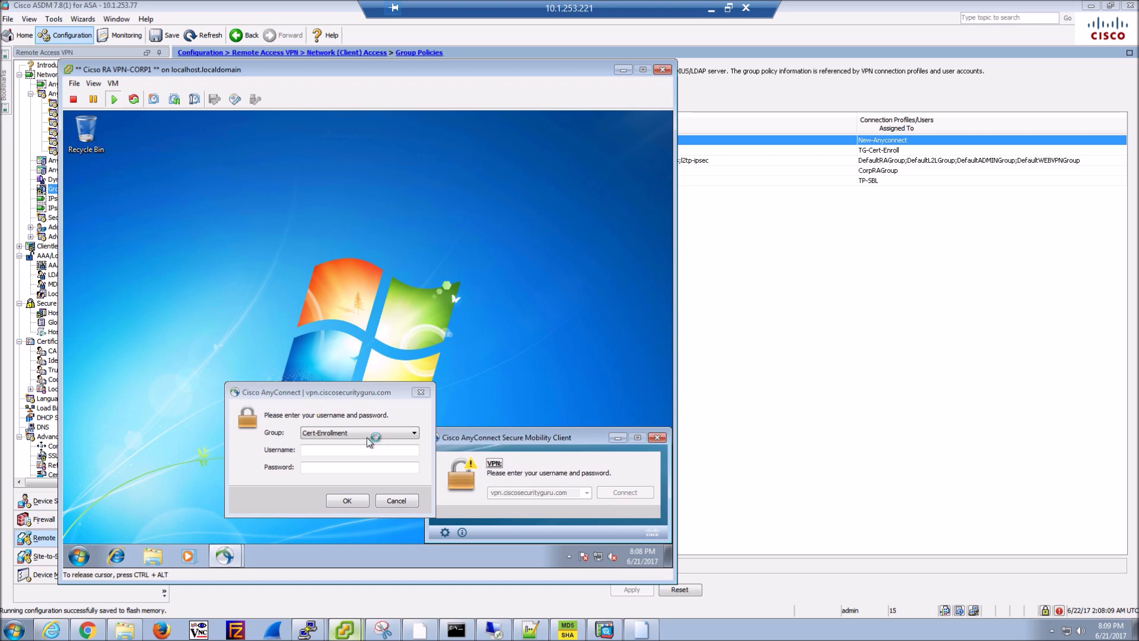
pyautogui.click(367, 438)
pyautogui.click(325, 457)
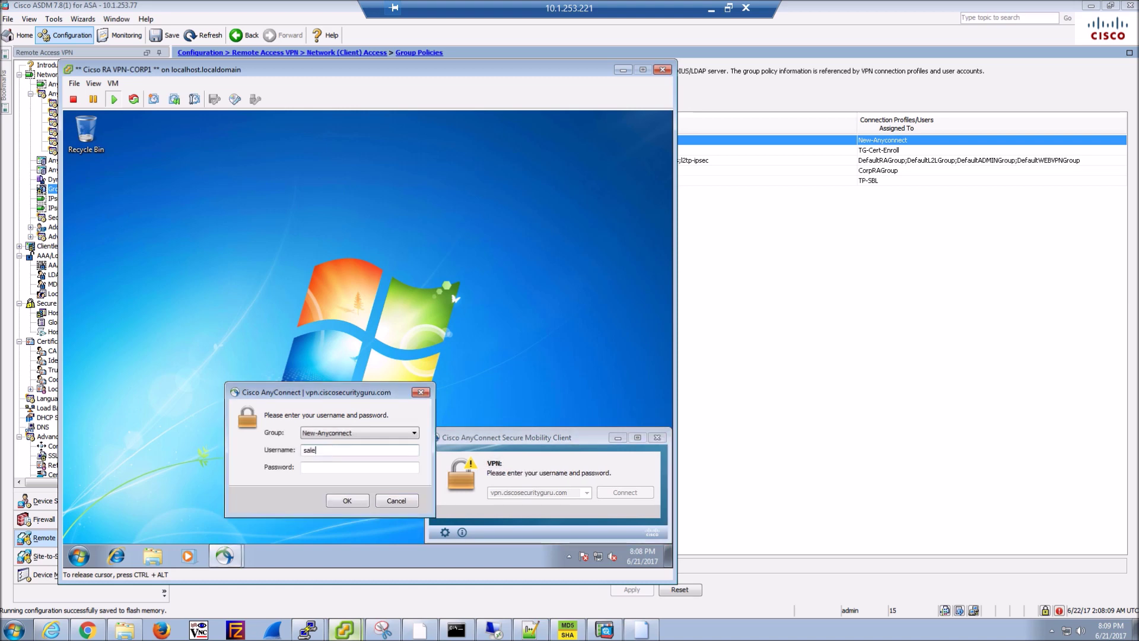
pyautogui.click(356, 467)
pyautogui.write('*******')
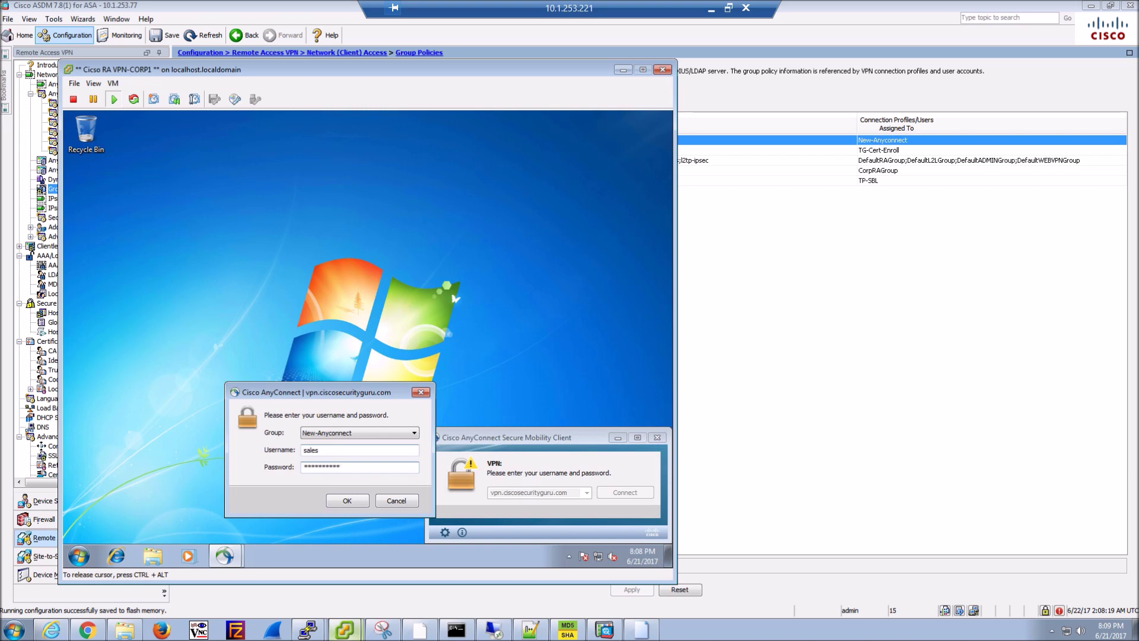
pyautogui.press('Return')
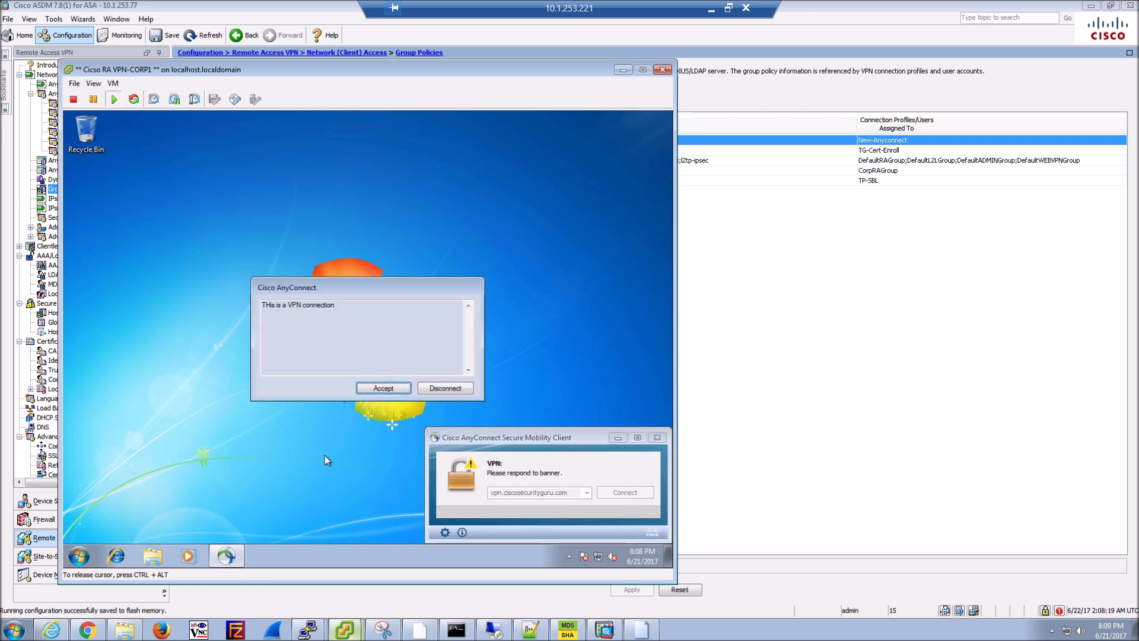
pyautogui.click(384, 388)
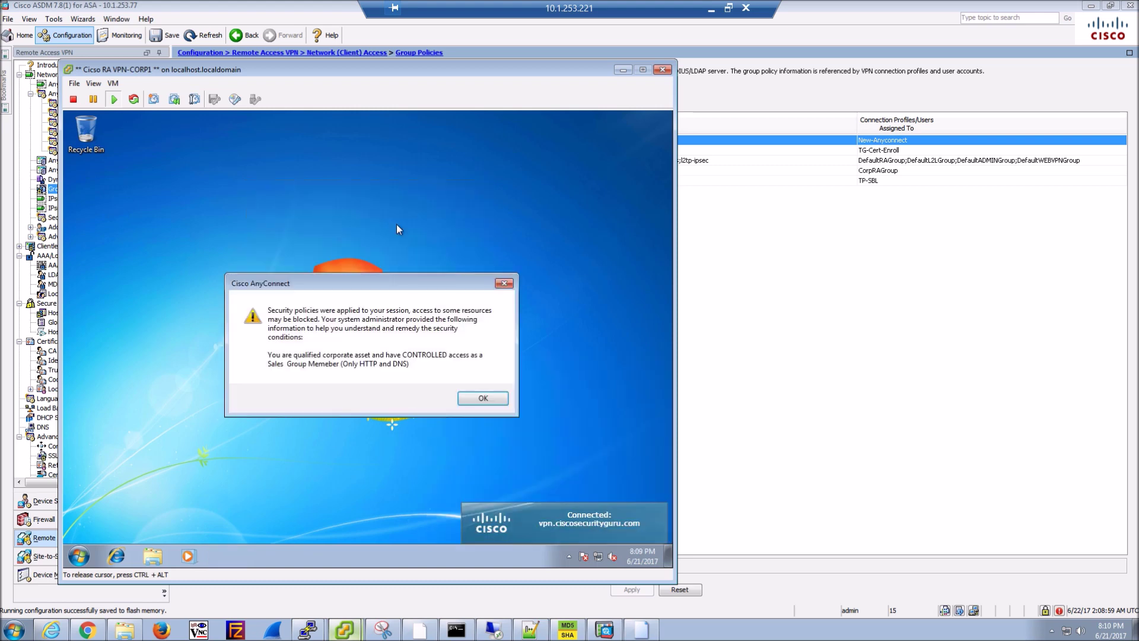
# Dismiss the policy notice and check AnyConnect status showing Umbrella protection with encrypted DNS
pyautogui.click(484, 397)
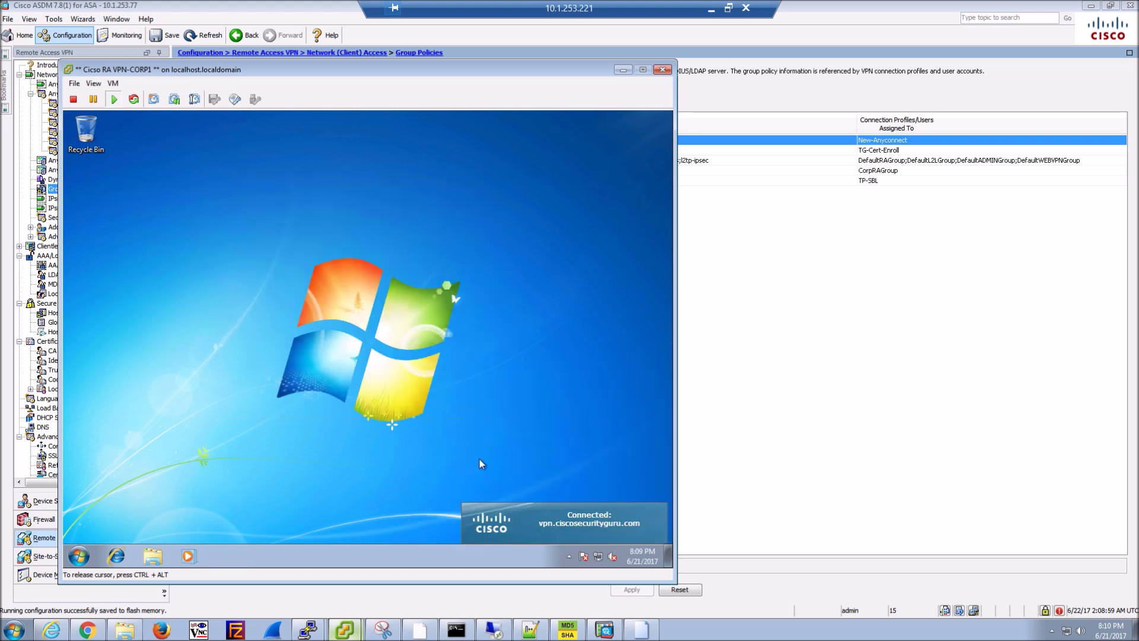
pyautogui.click(569, 557)
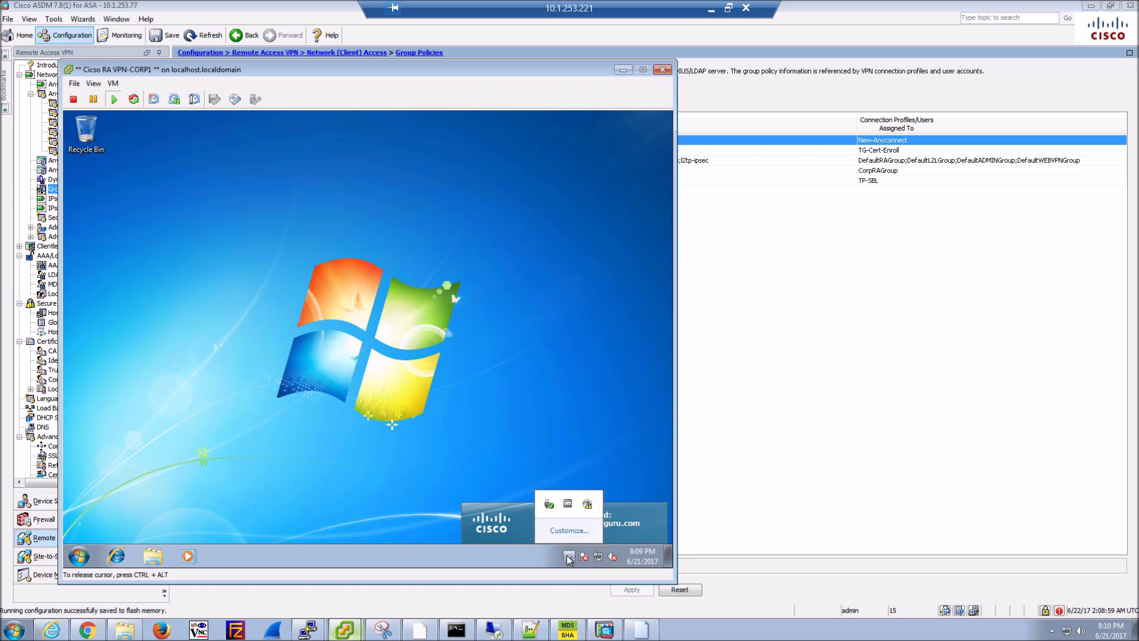
pyautogui.click(588, 505)
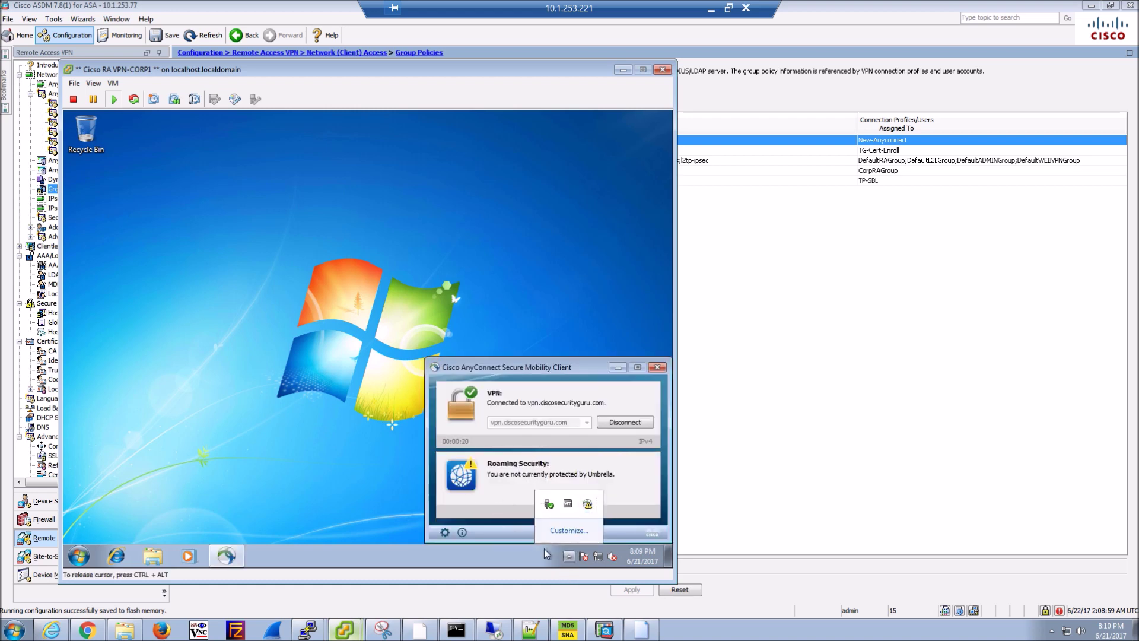
pyautogui.click(569, 558)
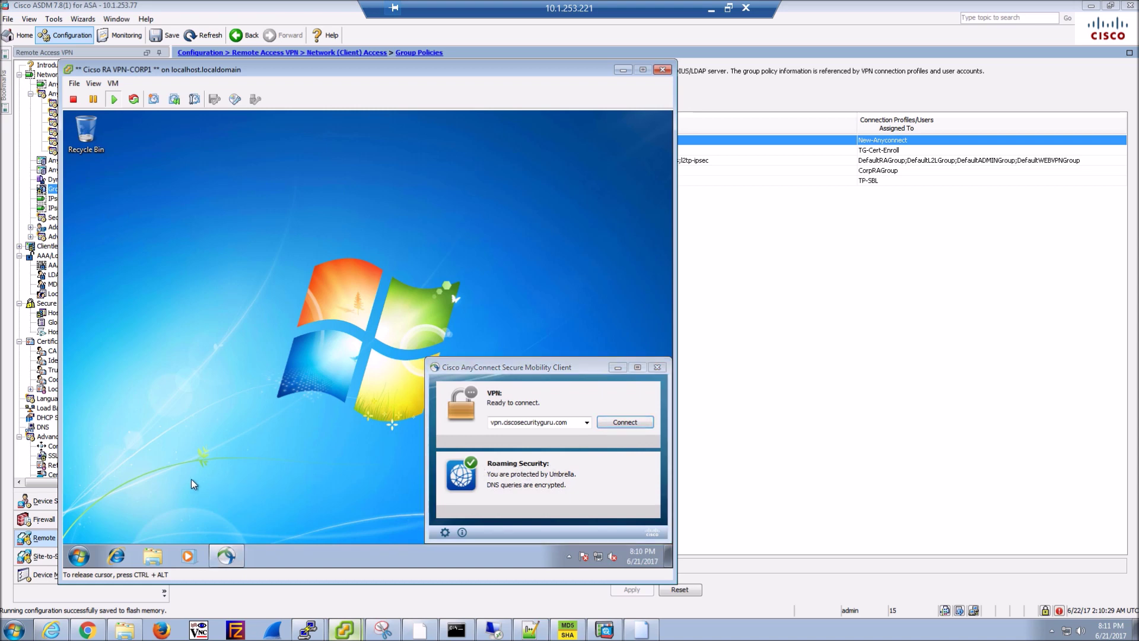
pyautogui.click(116, 555)
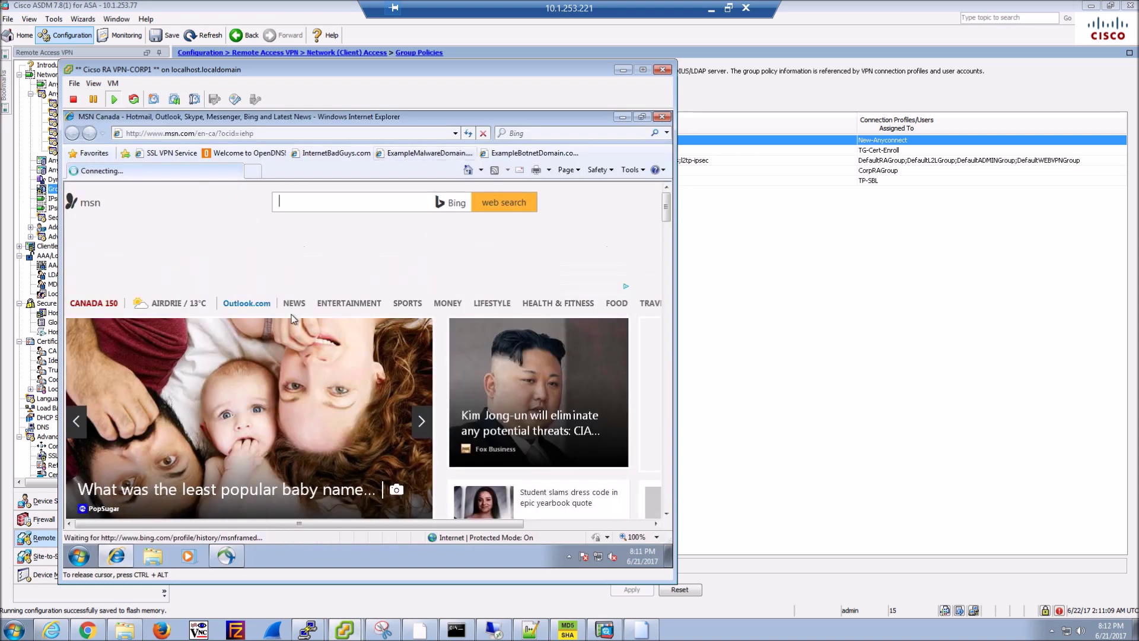
# Visit the ExampleMalwareDomain, ExampleBotnetDomain and Welcome to OpenDNS! favorites in Internet Explorer
pyautogui.click(415, 155)
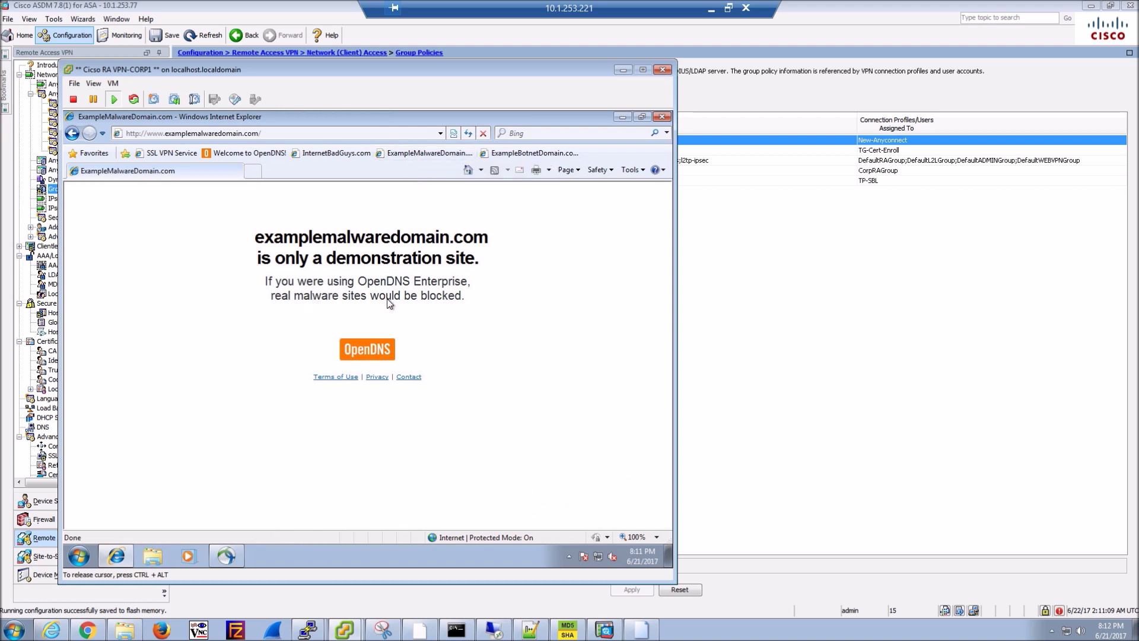
pyautogui.click(532, 154)
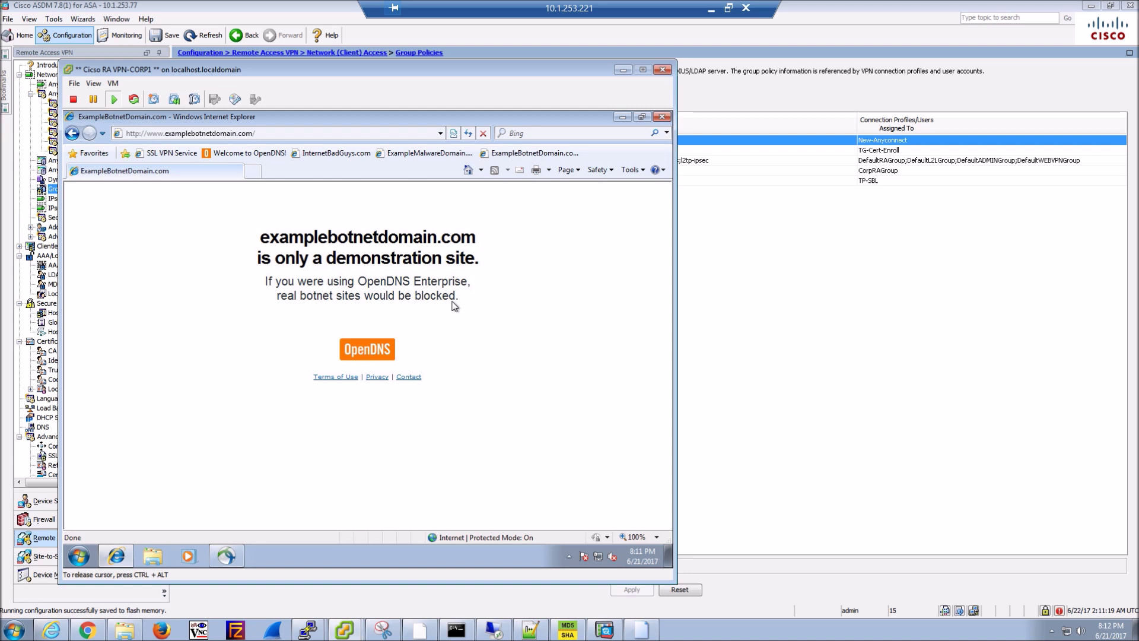
pyautogui.click(246, 154)
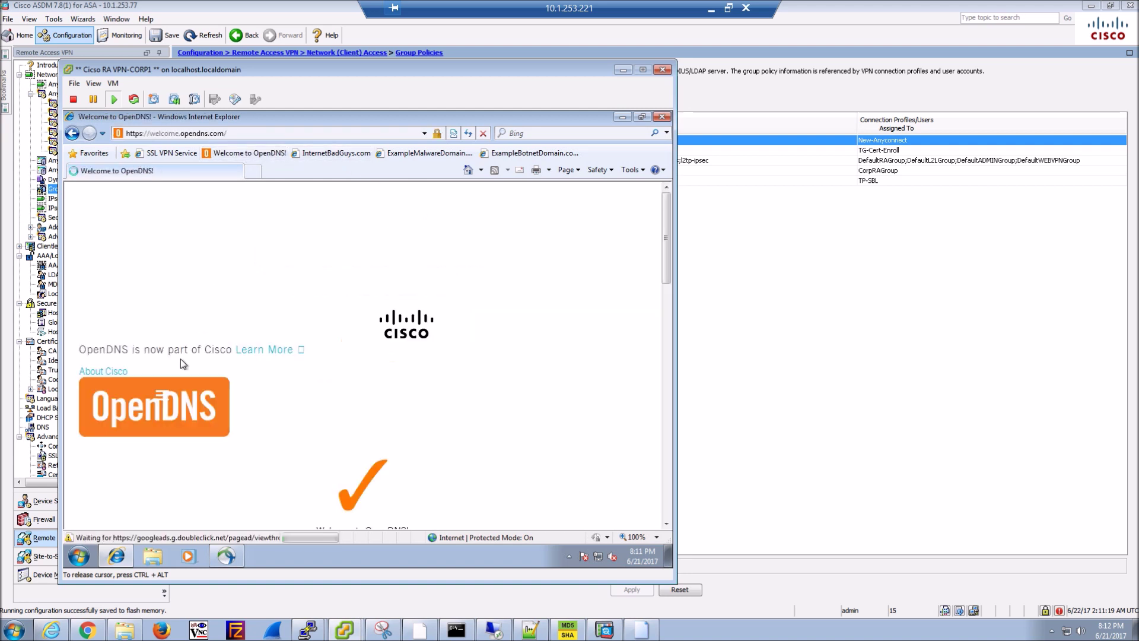
pyautogui.scroll(-5, 355, 361)
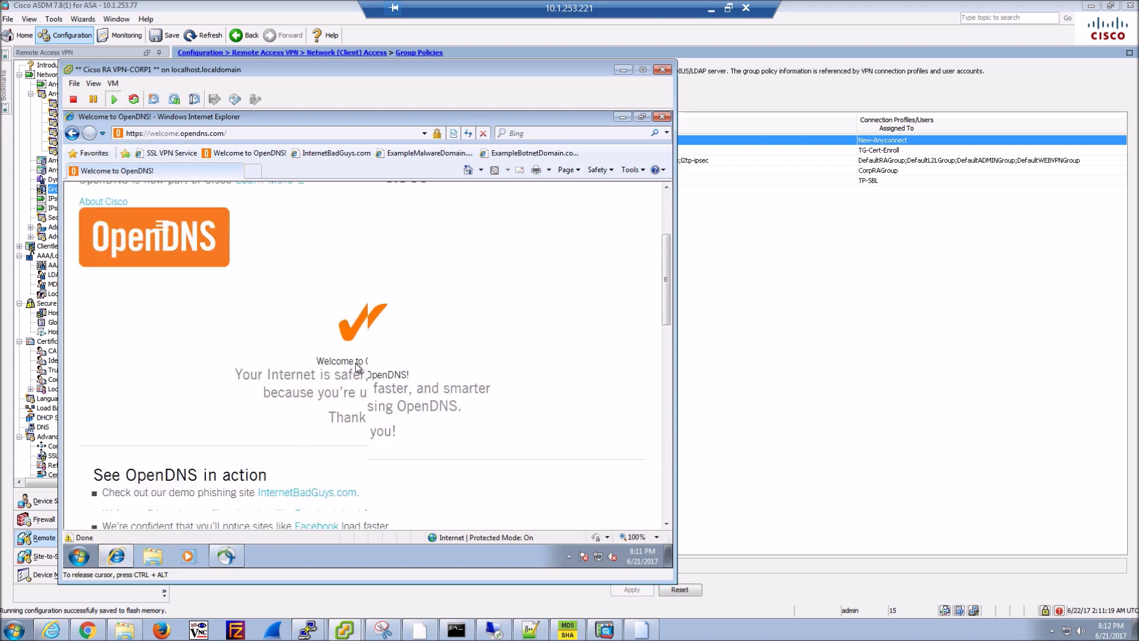